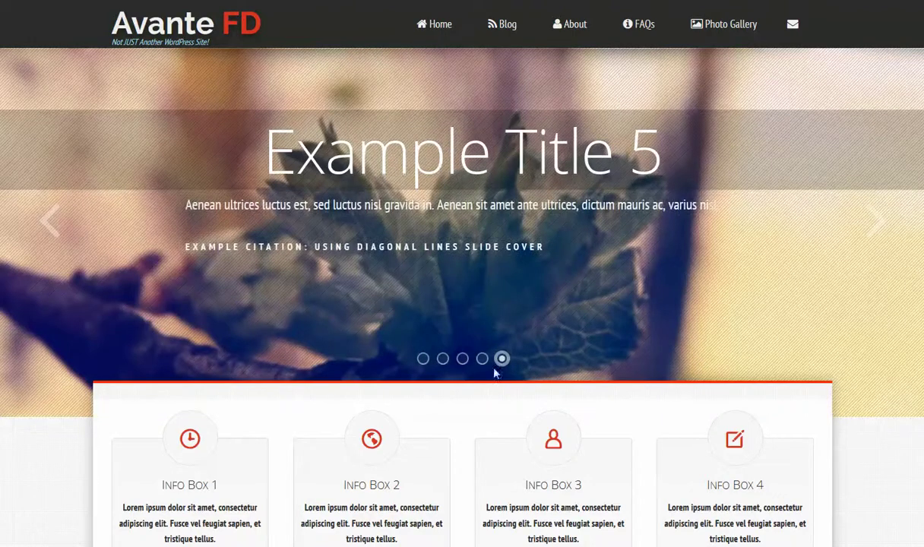
# - Switch the slider to Example Title 2 and scroll down toward the info boxes
pyautogui.click(444, 360)
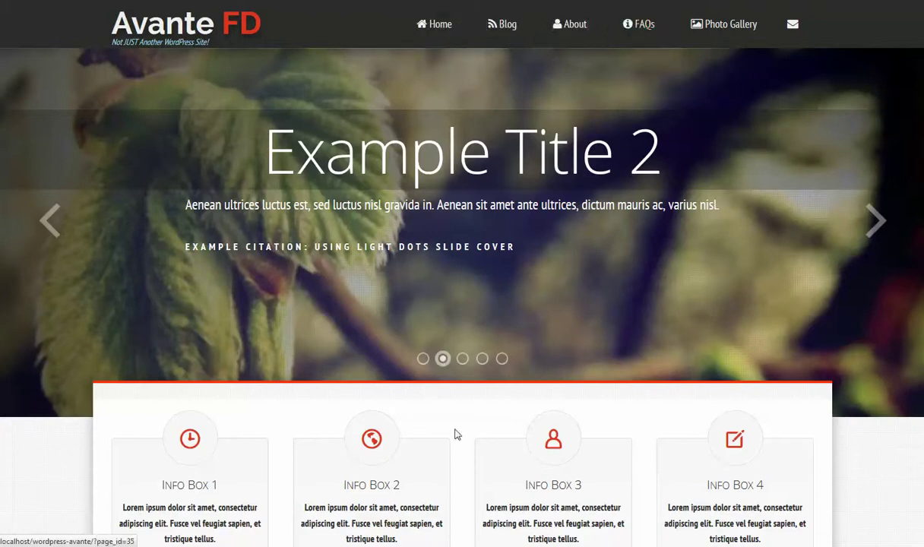
pyautogui.scroll(-1, 457, 434)
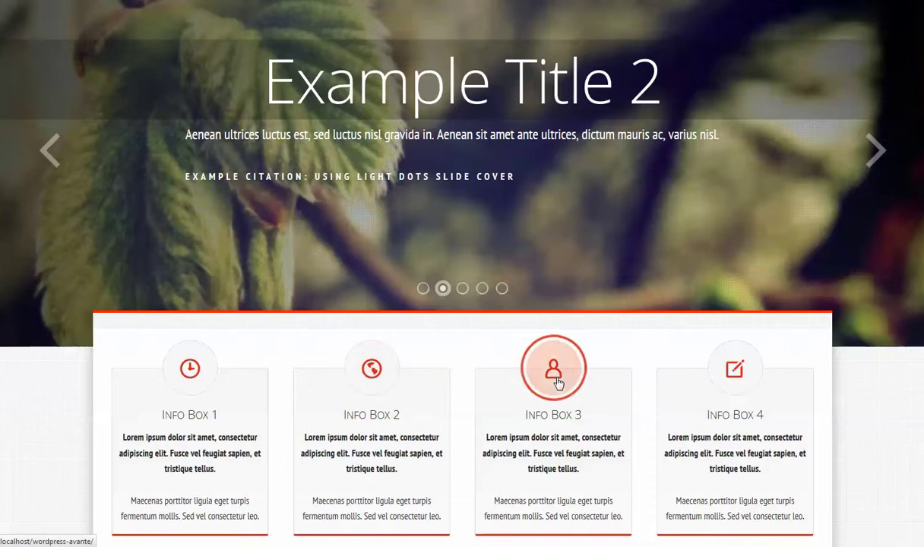
# - Scroll down the homepage to the footer and back up to the Your Home Page section
pyautogui.scroll(-2, 652, 367)
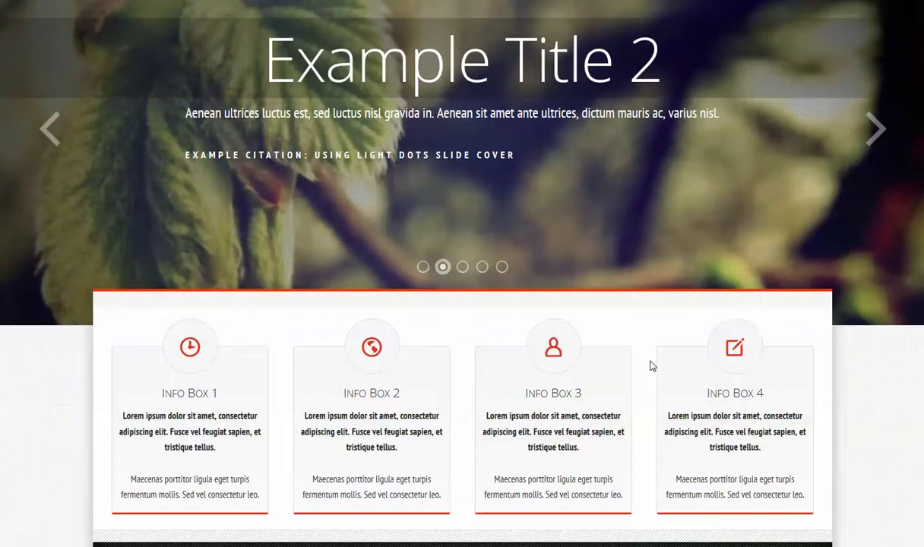
pyautogui.scroll(-1, 652, 366)
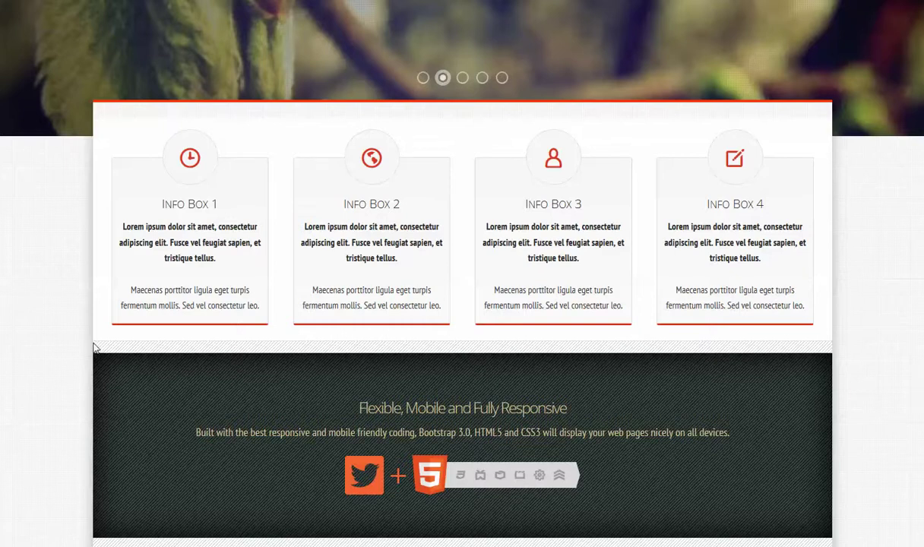
pyautogui.scroll(-1, 95, 335)
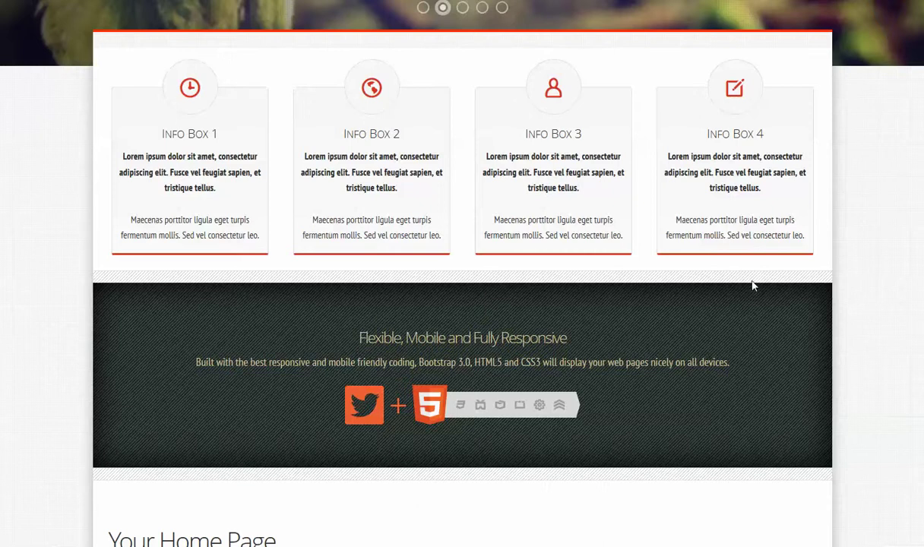
pyautogui.scroll(-2, 753, 295)
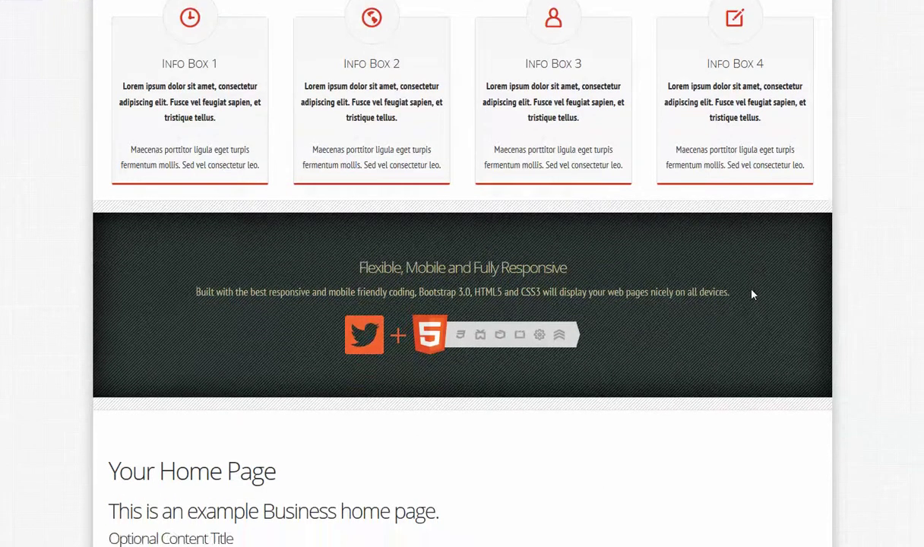
pyautogui.scroll(-2, 721, 289)
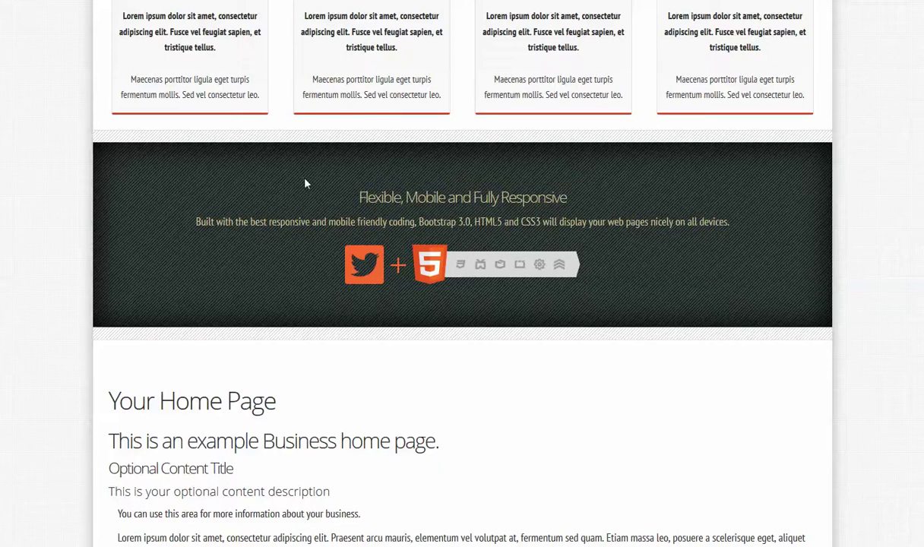
pyautogui.scroll(-2, 291, 353)
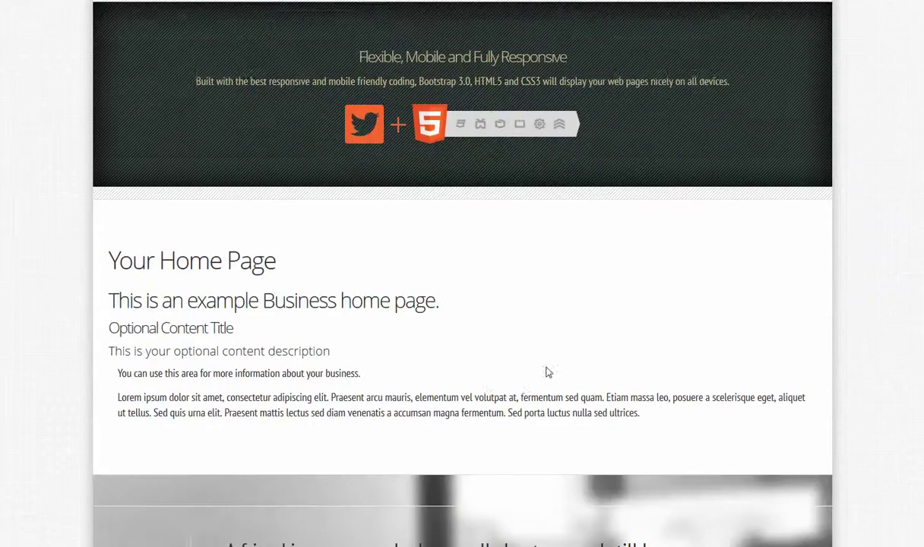
pyautogui.scroll(-3, 549, 372)
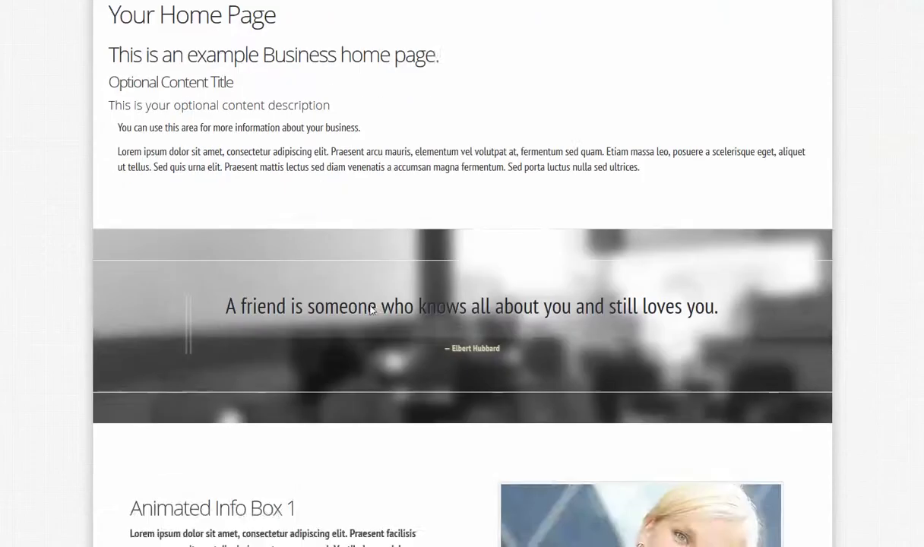
pyautogui.scroll(-3, 419, 335)
pyautogui.scroll(-5, 419, 335)
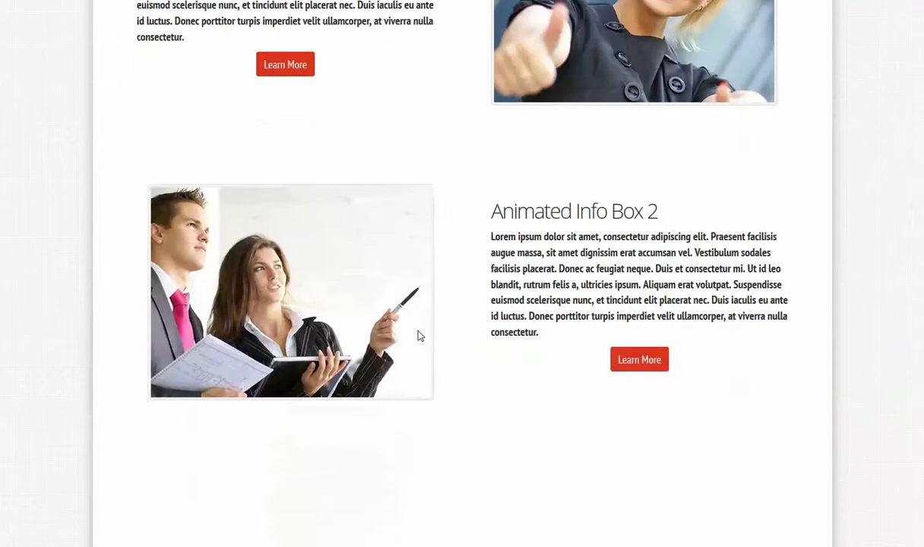
pyautogui.scroll(-1, 421, 336)
pyautogui.scroll(-9, 420, 336)
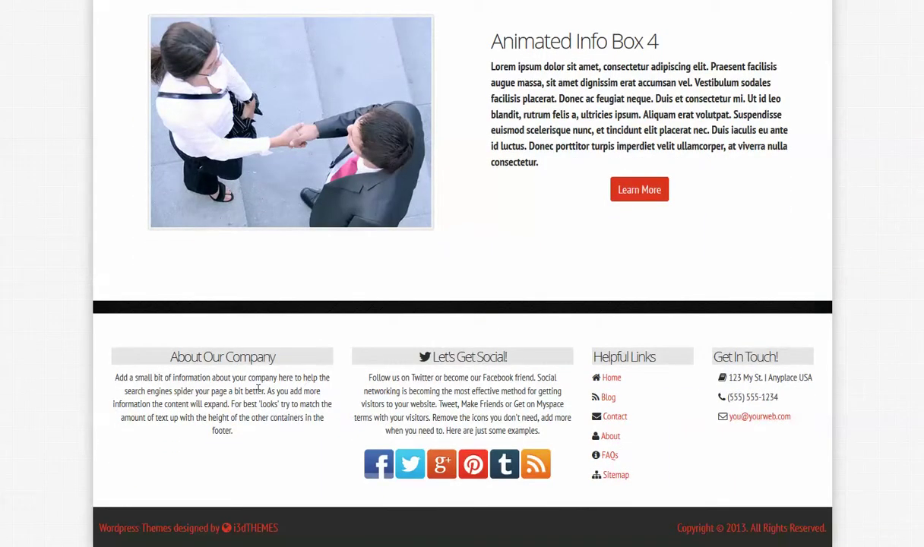
pyautogui.scroll(5, 137, 372)
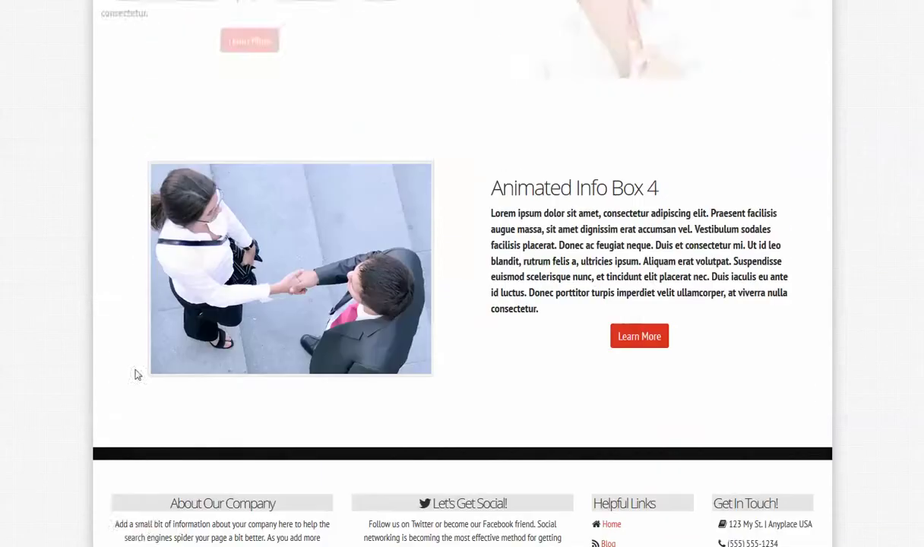
pyautogui.scroll(8, 138, 372)
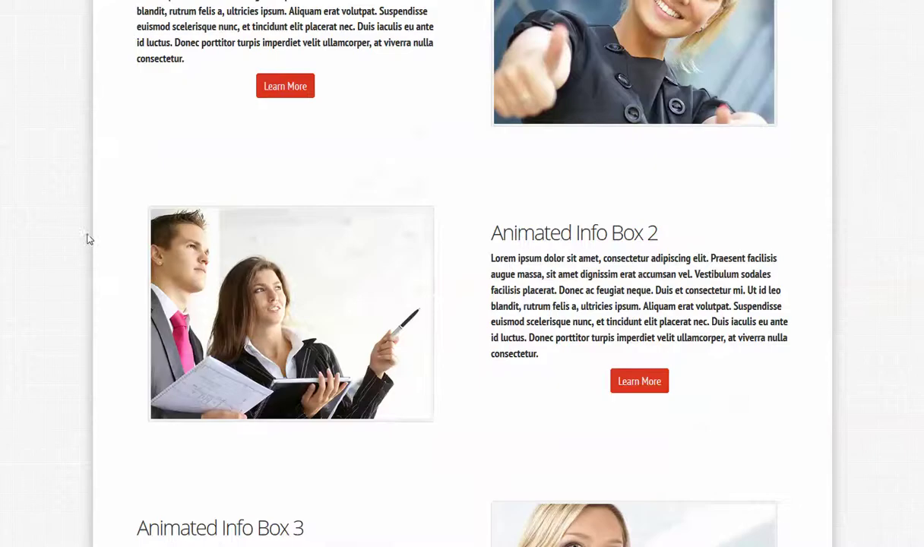
pyautogui.scroll(7, 73, 175)
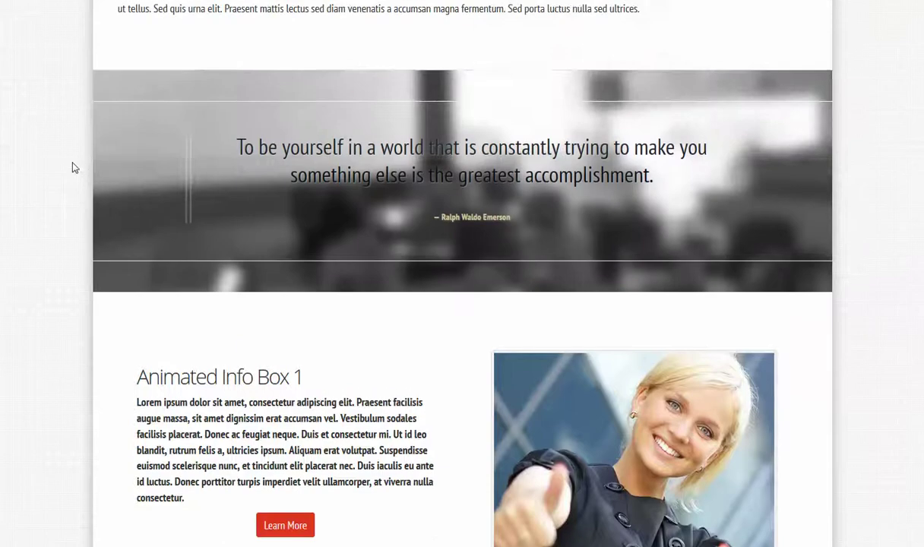
pyautogui.scroll(1, 76, 156)
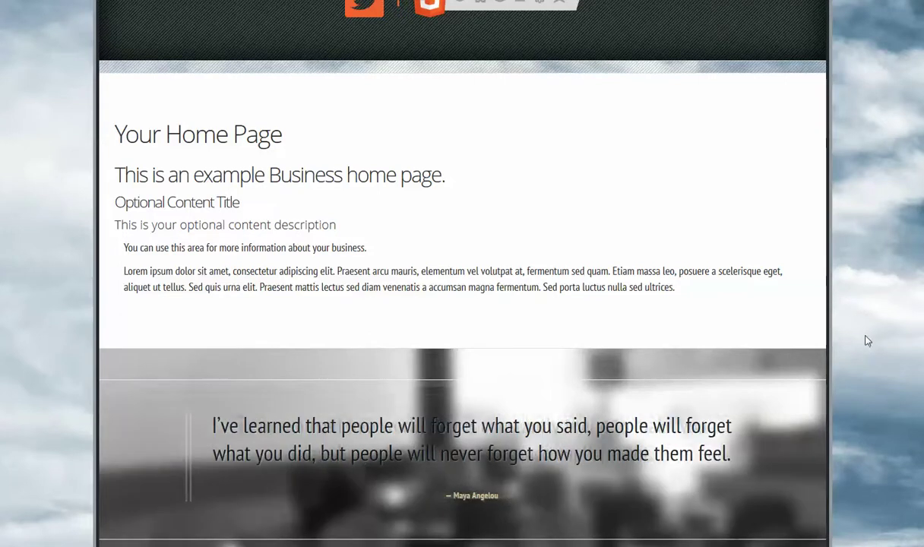
# - Scroll back up toward the top of the homepage
pyautogui.scroll(1, 868, 346)
pyautogui.scroll(2, 454, 314)
pyautogui.scroll(3, 200, 235)
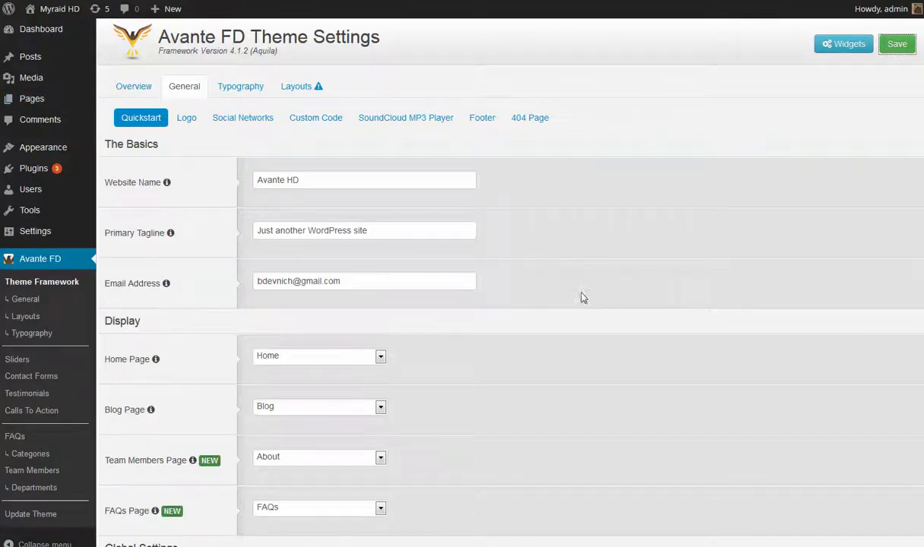
# - Set edge style to Shadow, inner box to Solid Color, outer box to None, and save
pyautogui.scroll(-5, 548, 228)
pyautogui.scroll(-4, 546, 287)
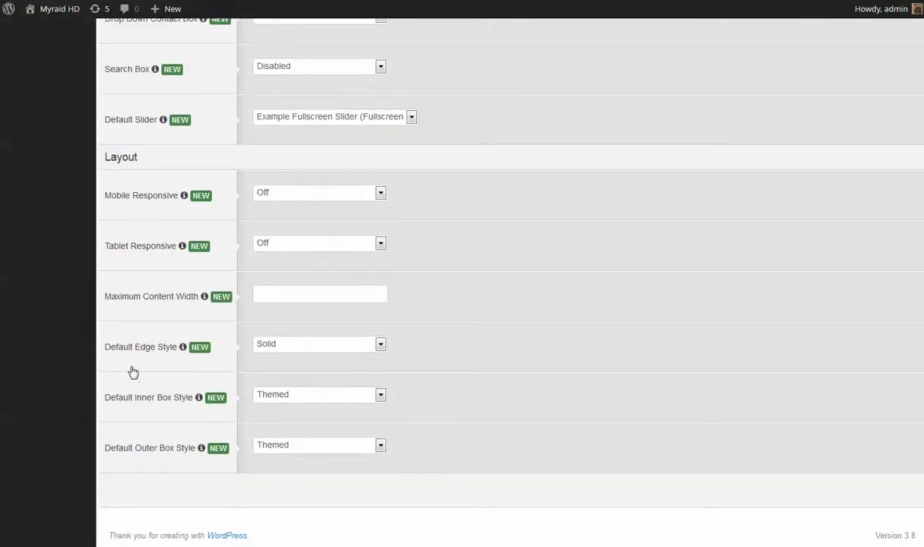
pyautogui.click(278, 346)
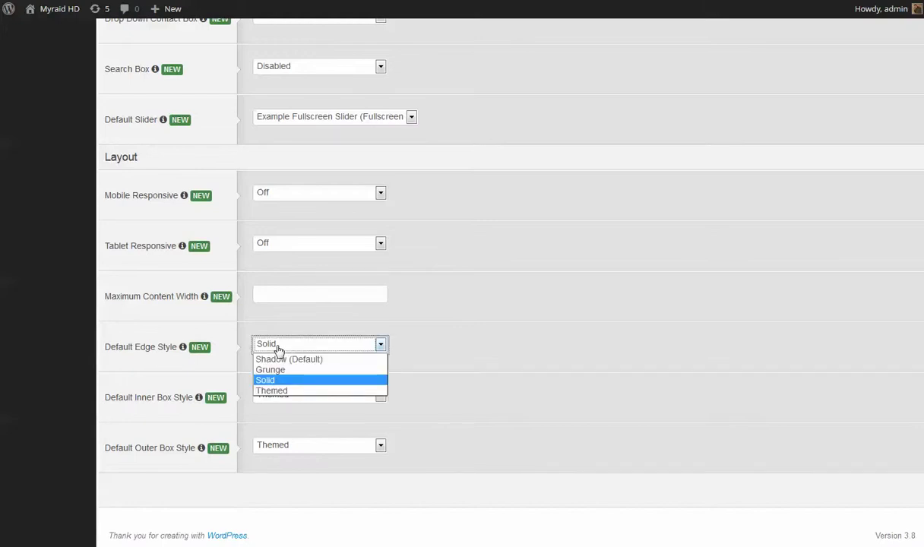
pyautogui.click(344, 359)
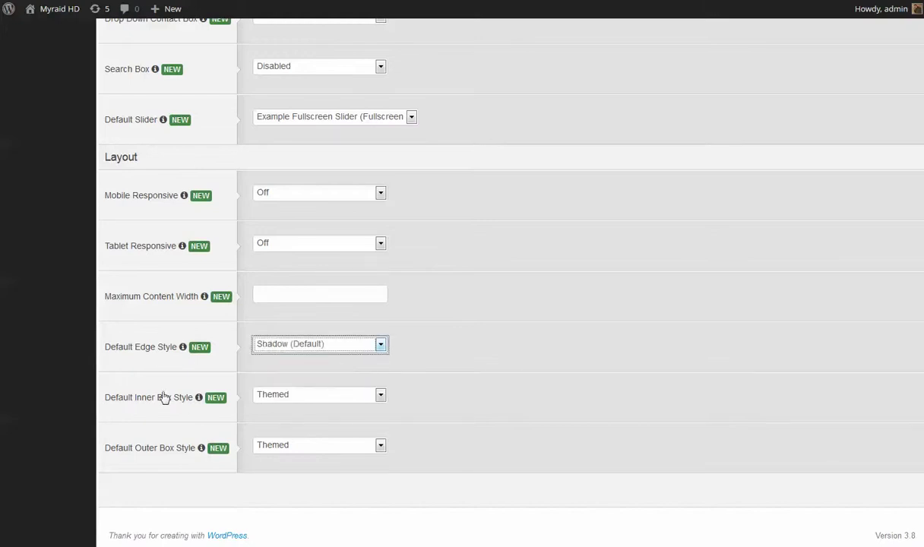
pyautogui.click(278, 396)
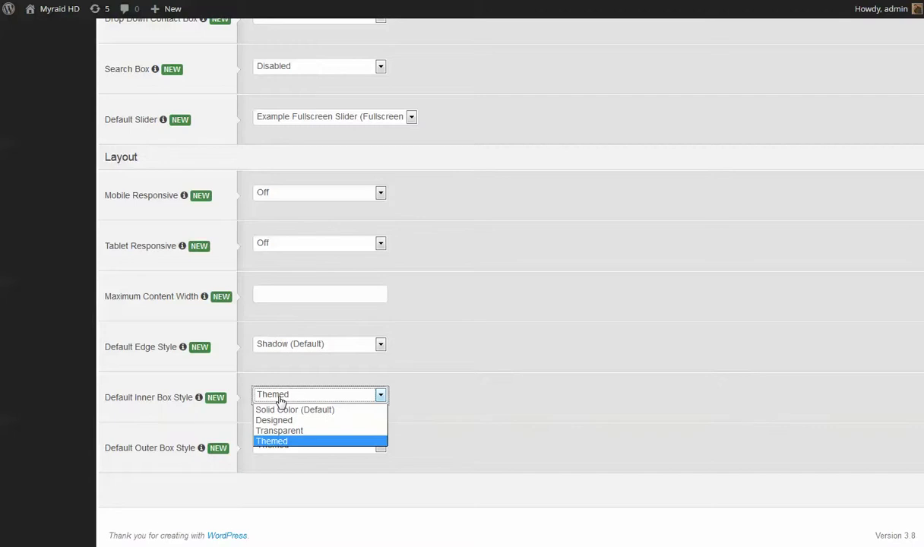
pyautogui.click(278, 411)
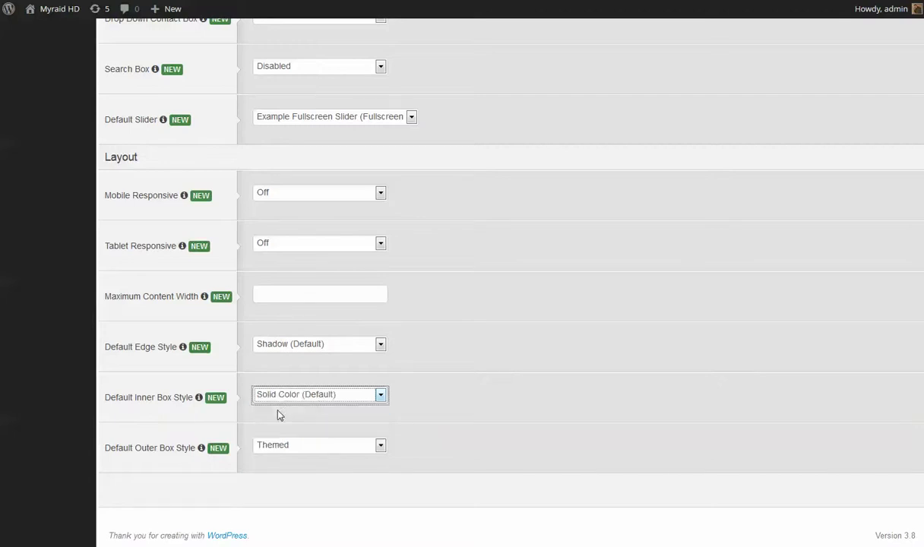
pyautogui.click(283, 452)
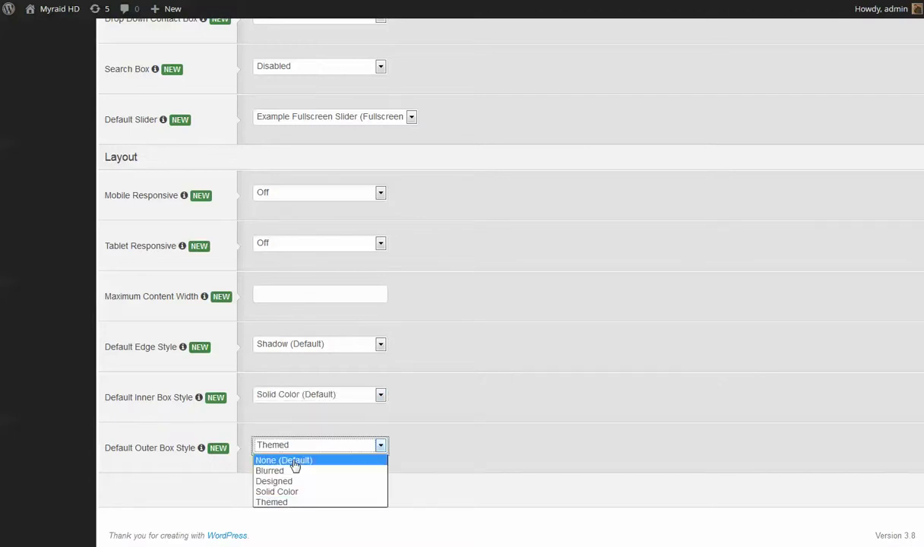
pyautogui.click(289, 461)
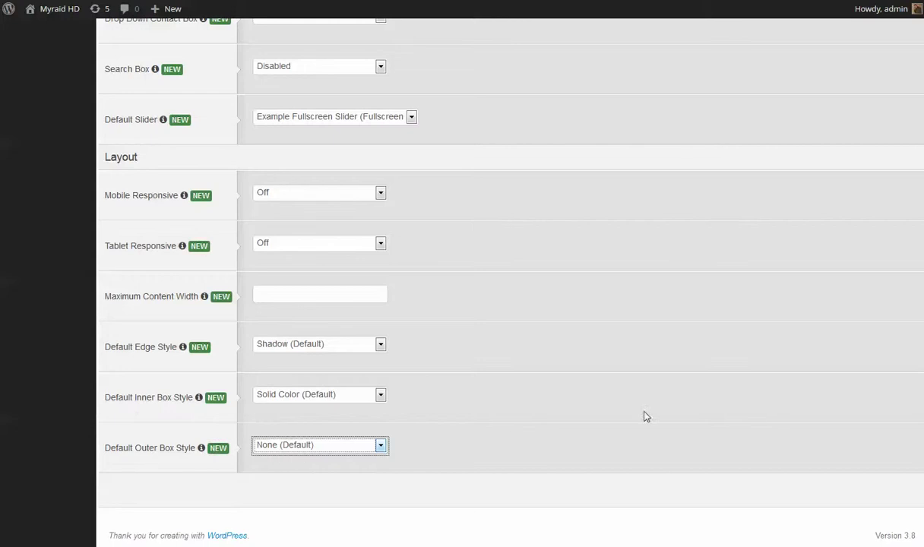
pyautogui.scroll(3, 800, 295)
pyautogui.scroll(2, 800, 303)
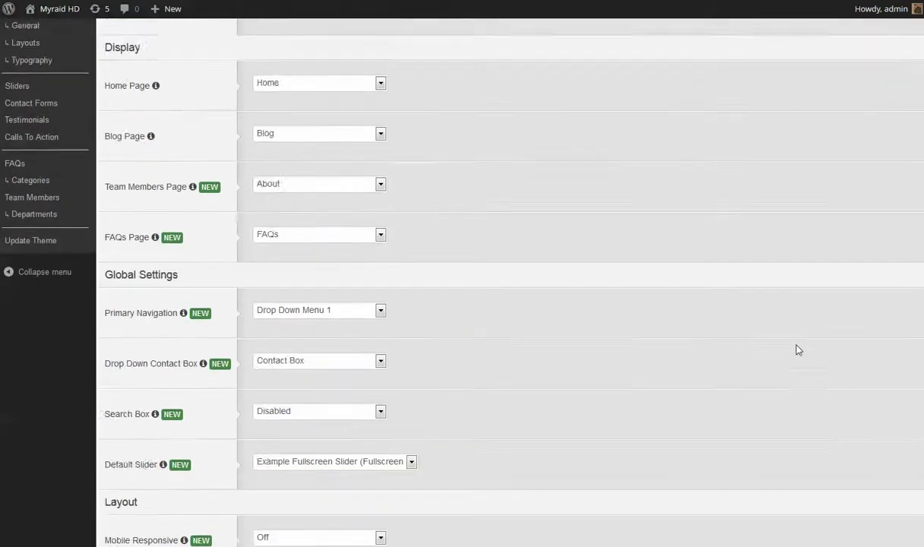
pyautogui.scroll(3, 798, 350)
pyautogui.click(897, 44)
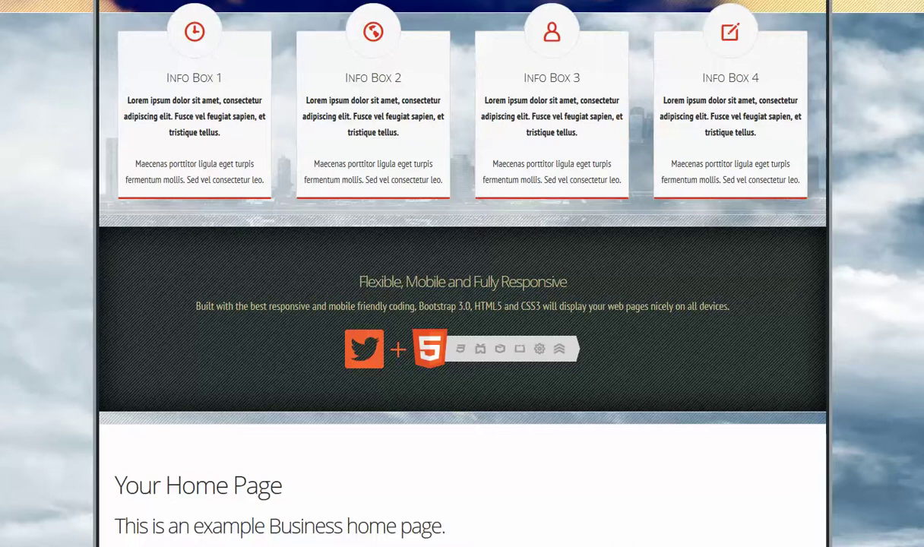
# - Refresh the homepage to see the saved plain white styling
pyautogui.press('F5')
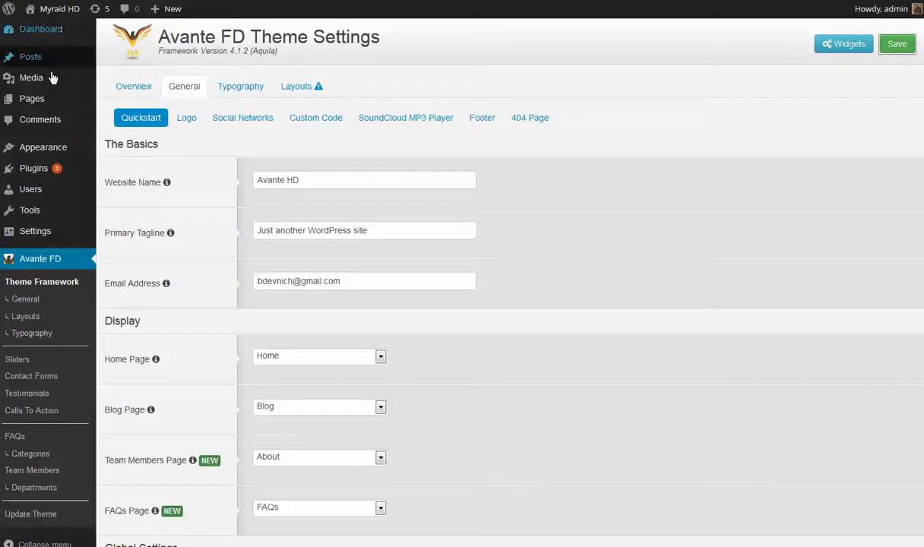
# - Open the Home page for editing from the All Pages list
pyautogui.moveTo(33, 98)
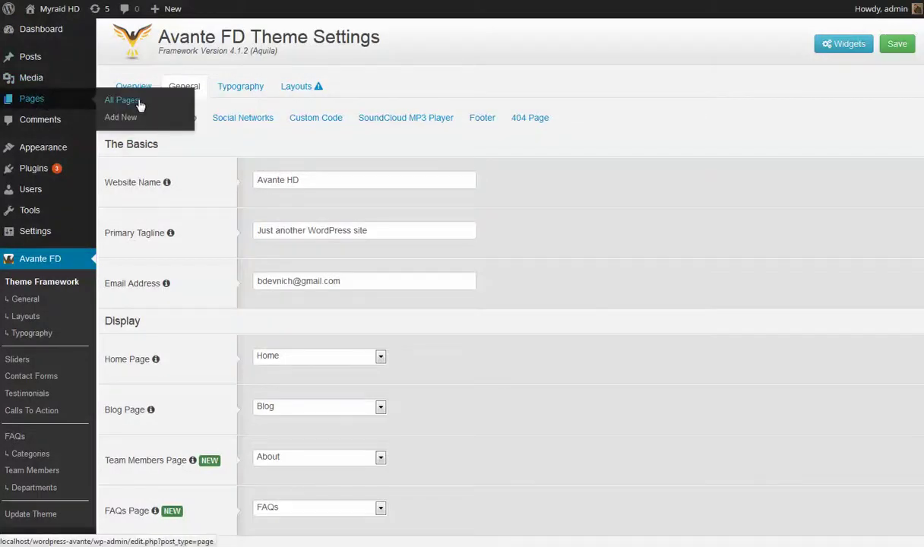
pyautogui.click(140, 104)
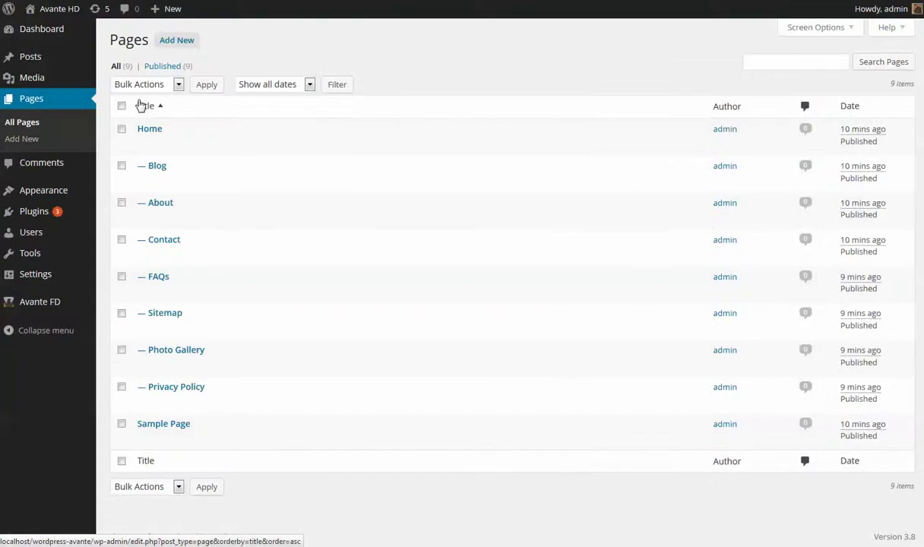
pyautogui.click(145, 145)
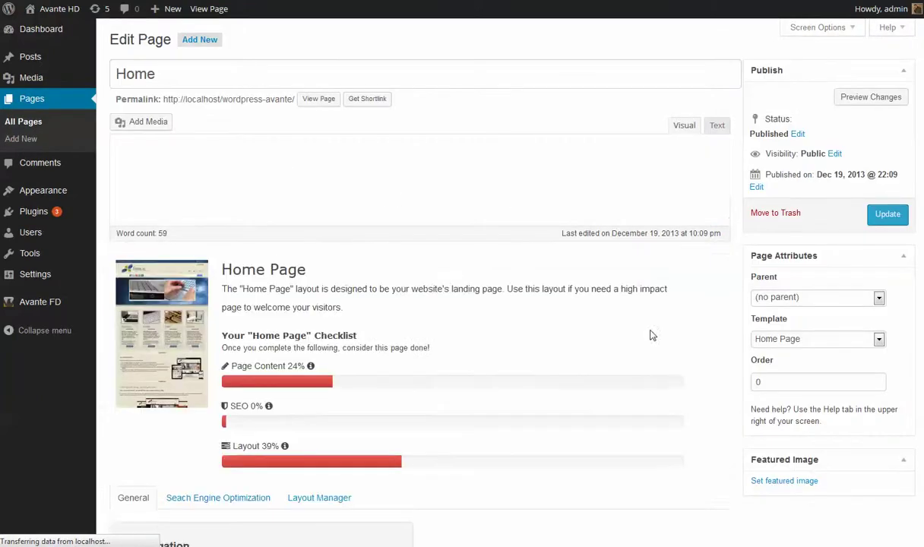
pyautogui.scroll(-4, 349, 327)
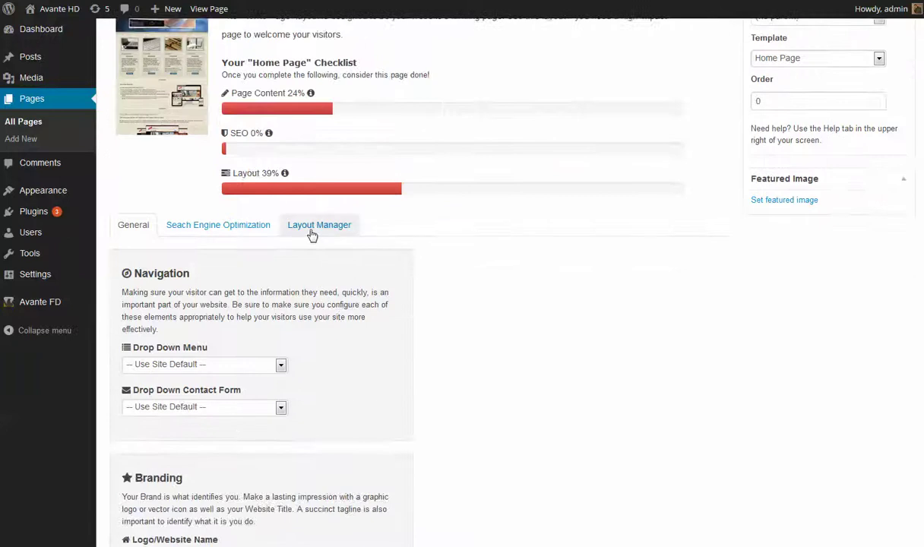
pyautogui.scroll(-5, 242, 287)
pyautogui.scroll(-2, 242, 287)
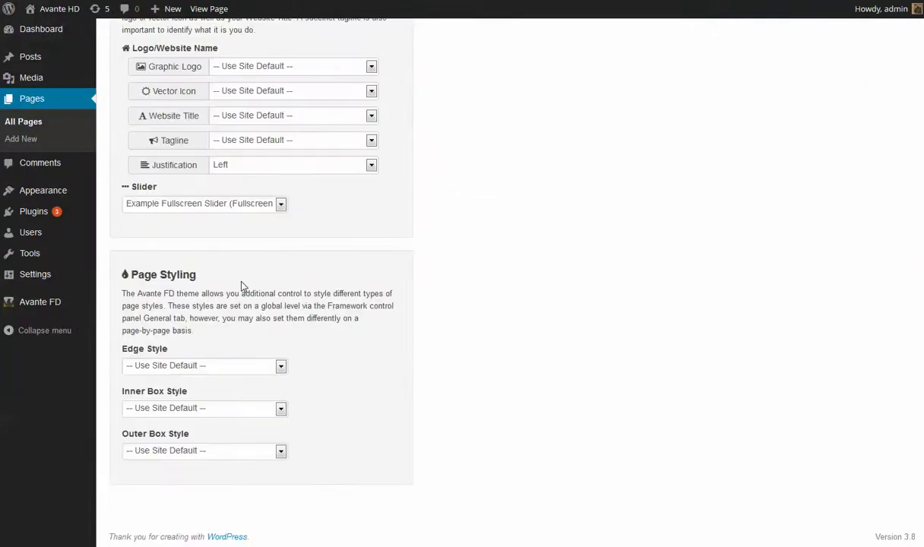
pyautogui.click(215, 368)
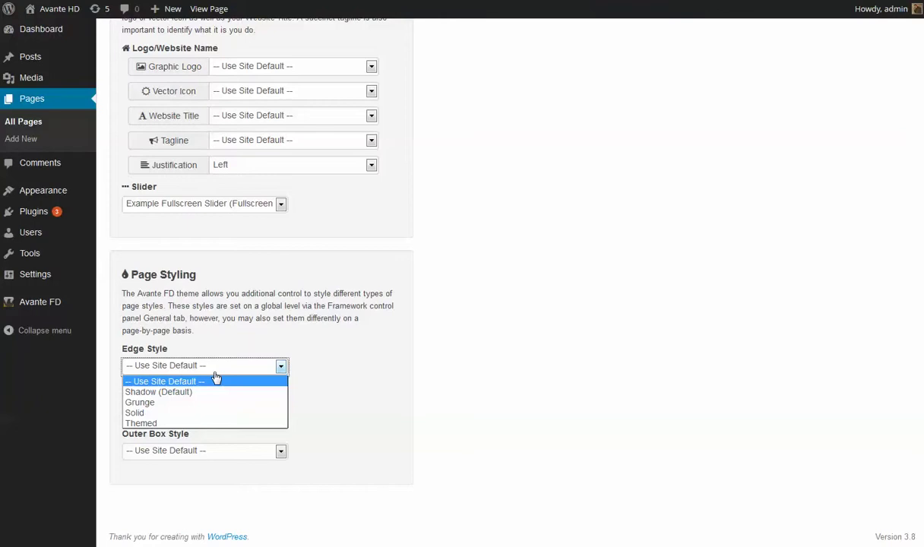
pyautogui.click(247, 320)
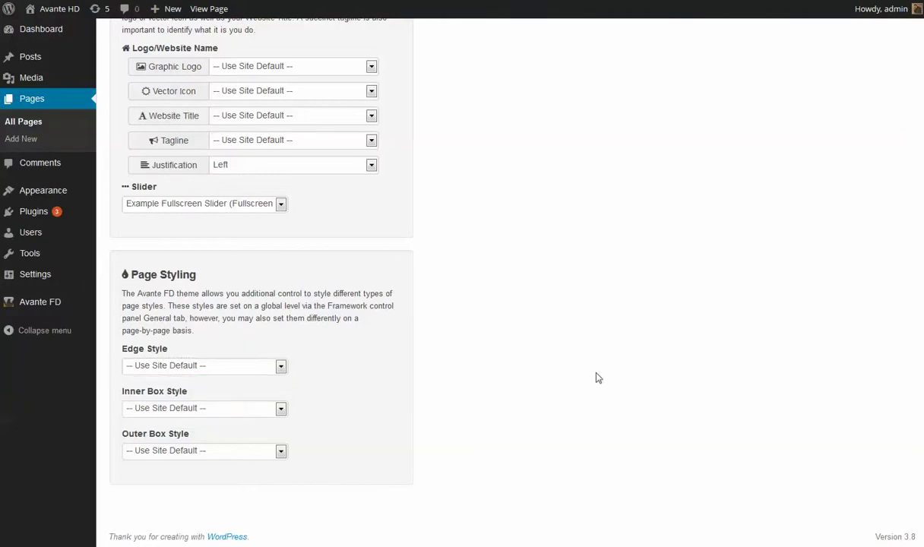
pyautogui.scroll(5, 596, 376)
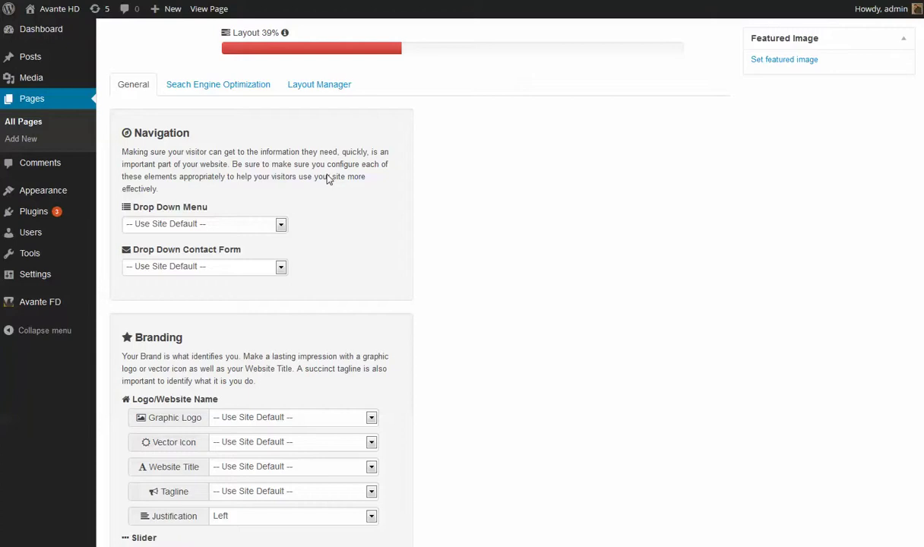
# - Show the Home page's Layout Manager regions, leaving the Utility divider at None
pyautogui.click(323, 86)
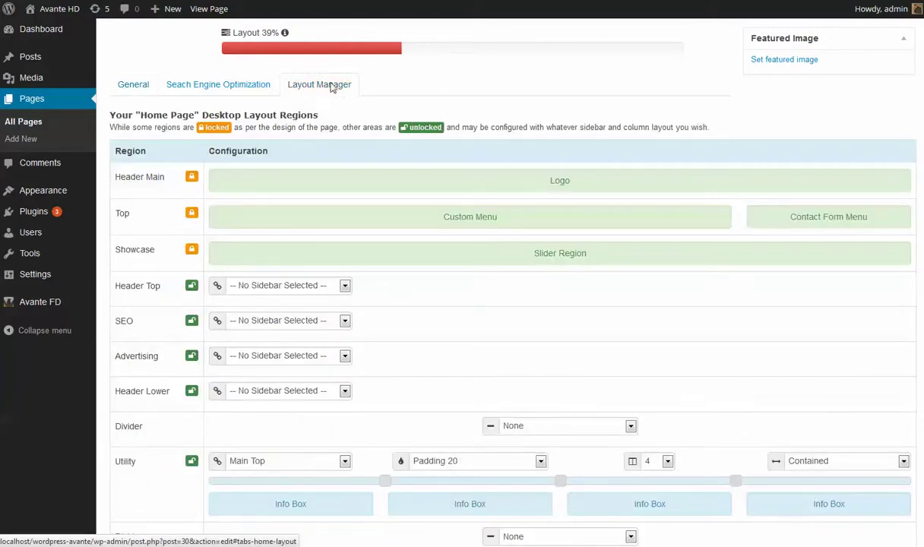
pyautogui.scroll(-1, 173, 330)
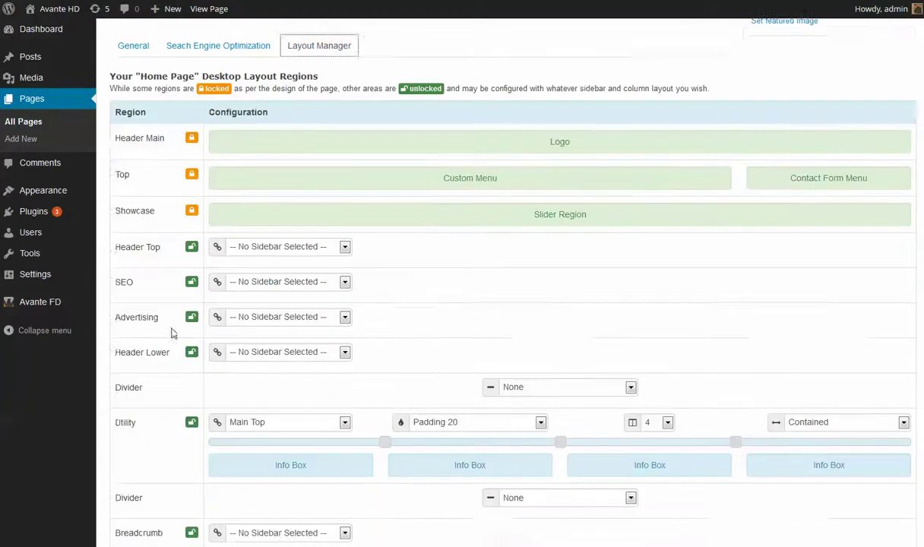
pyautogui.click(527, 357)
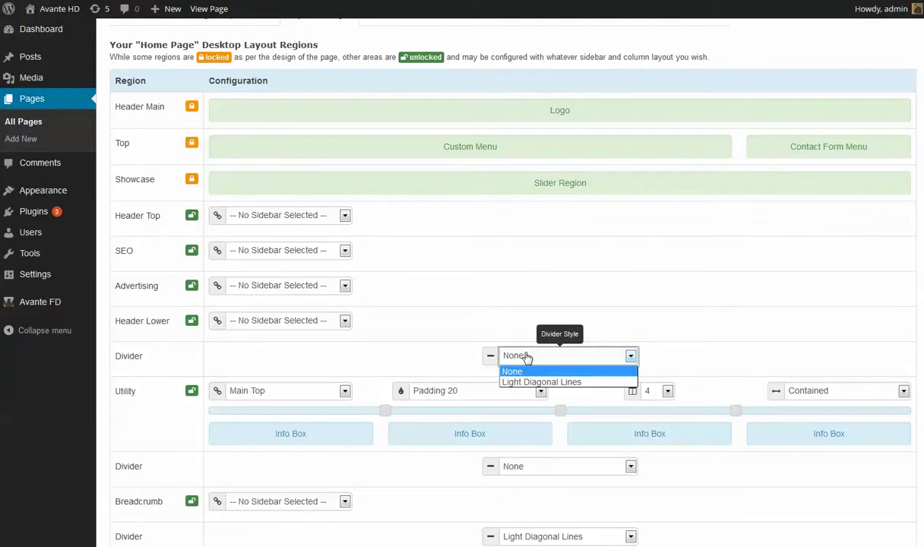
pyautogui.click(528, 358)
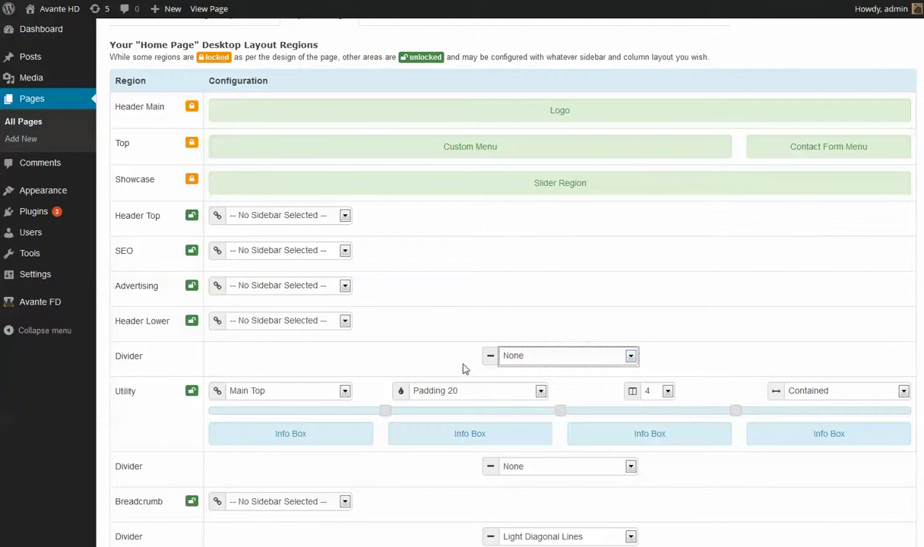
pyautogui.scroll(-1, 325, 316)
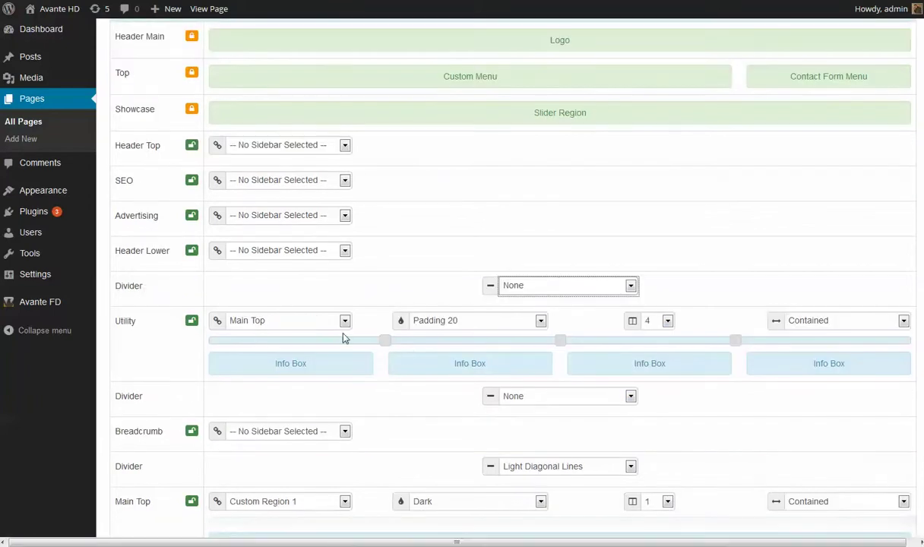
pyautogui.moveTo(66, 302)
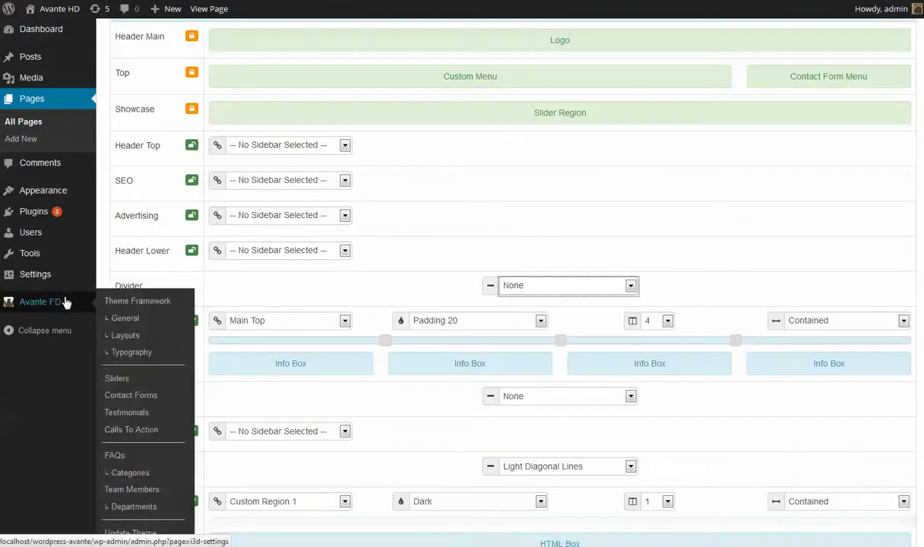
# - Open Example Fullscreen Slider for editing from the Avante FD Sliders list
pyautogui.click(126, 385)
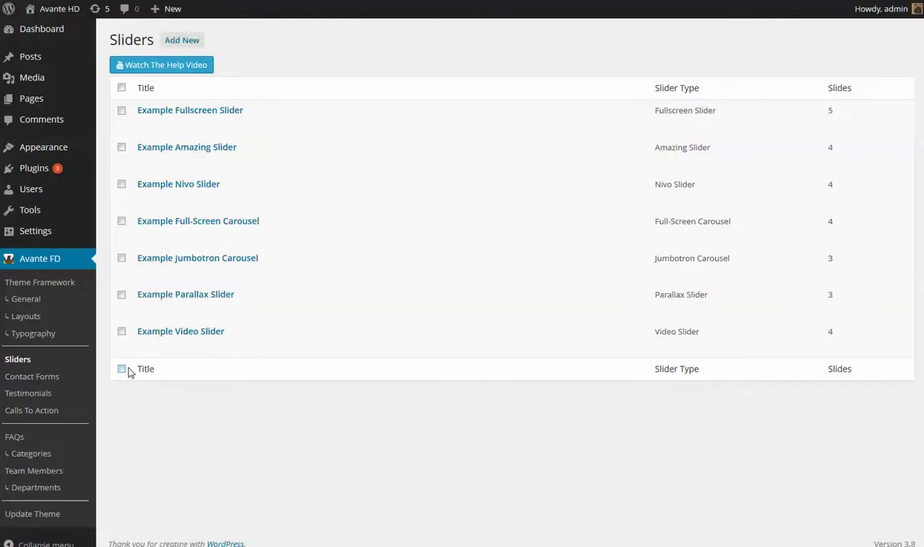
pyautogui.click(145, 127)
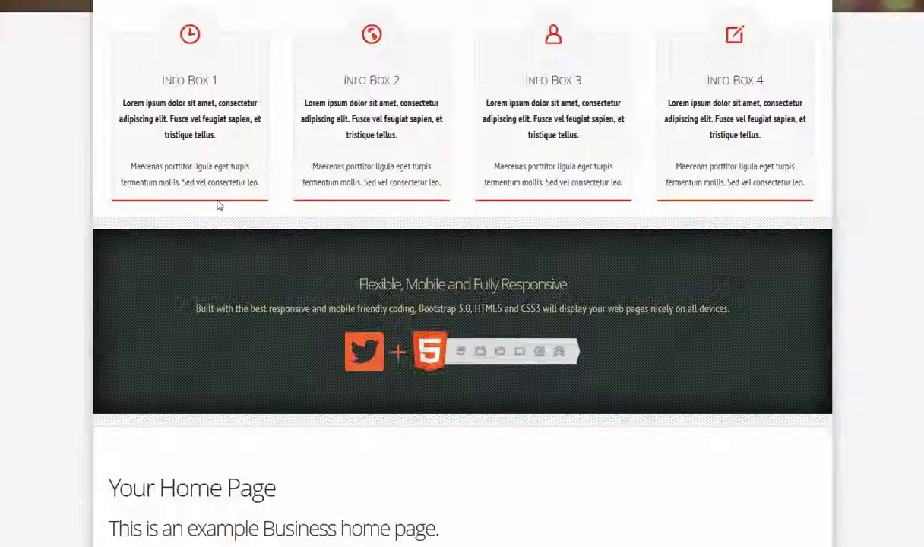
pyautogui.scroll(5, 219, 203)
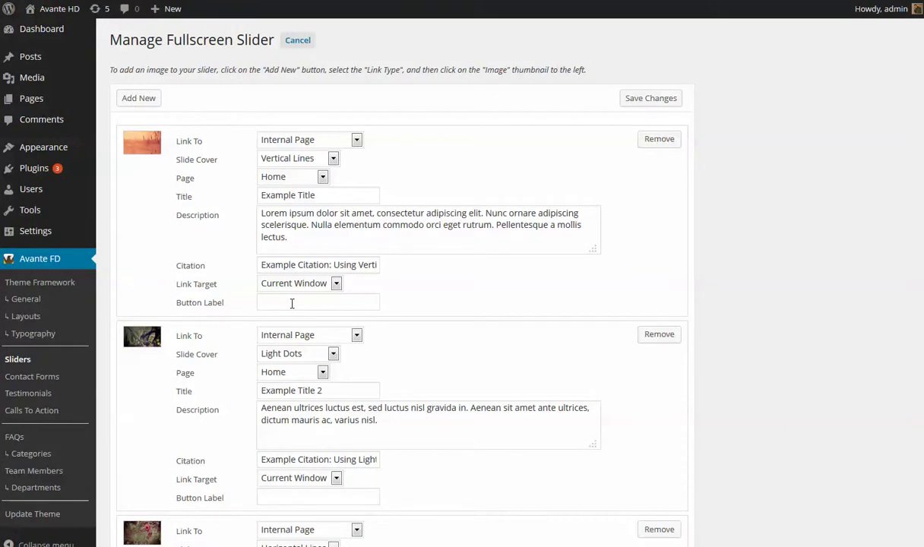
# - Label the first slide's button 'Click Here', save the slider, and reload the homepage
pyautogui.click(292, 303)
pyautogui.write('Click H')
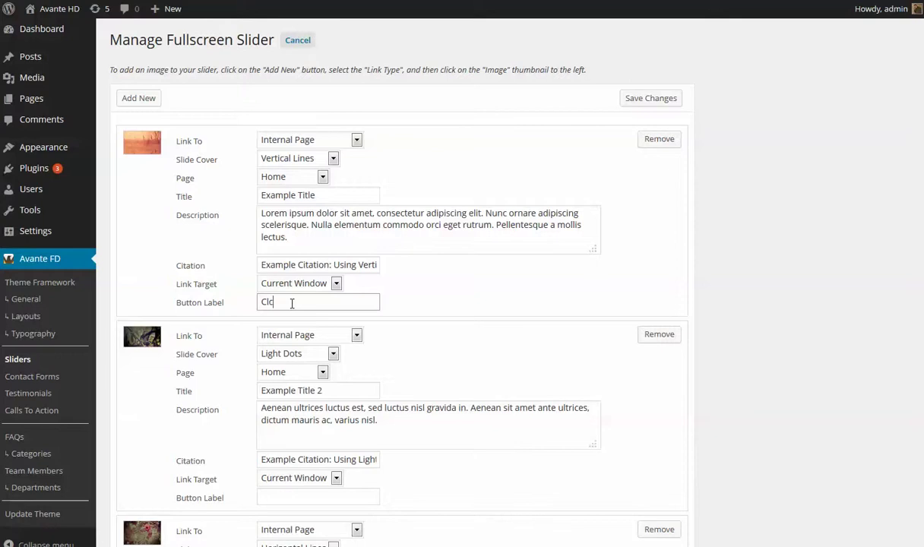
pyautogui.write('ere')
pyautogui.click(648, 102)
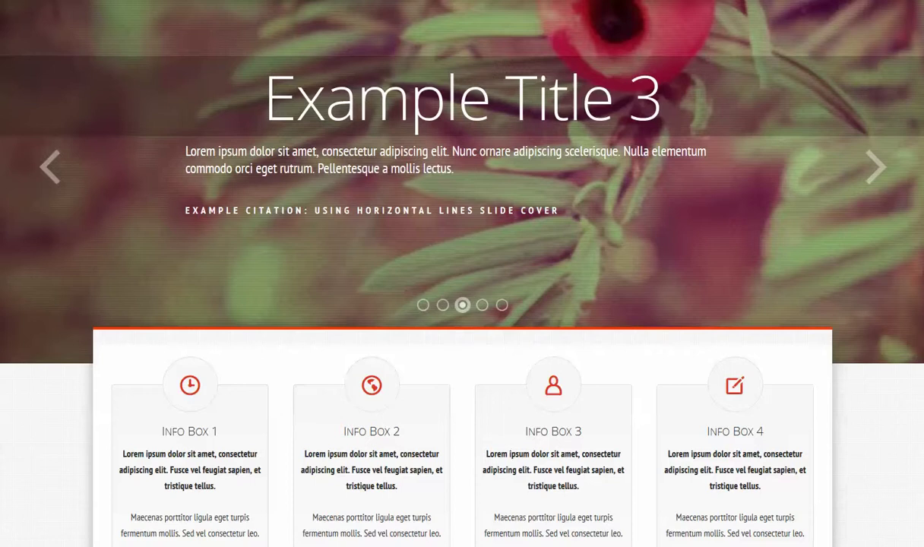
pyautogui.press('F5')
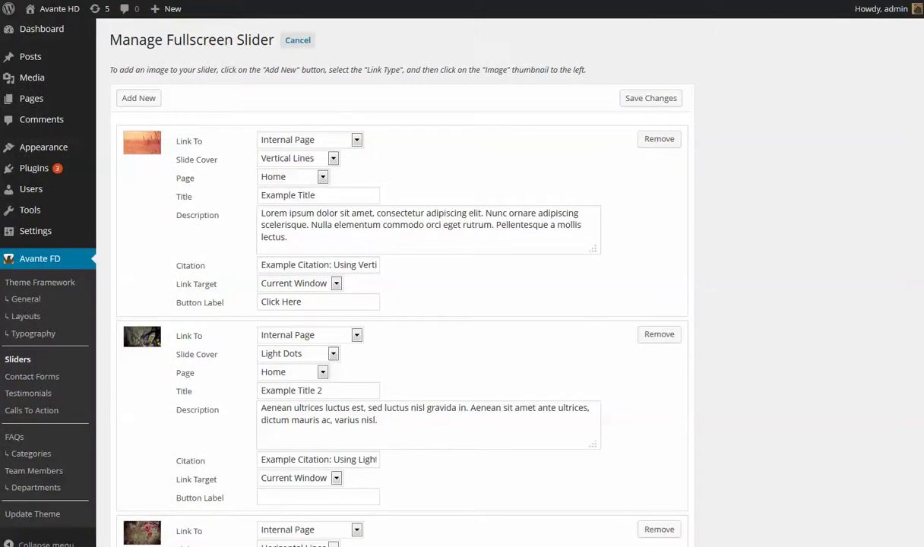
pyautogui.click(33, 305)
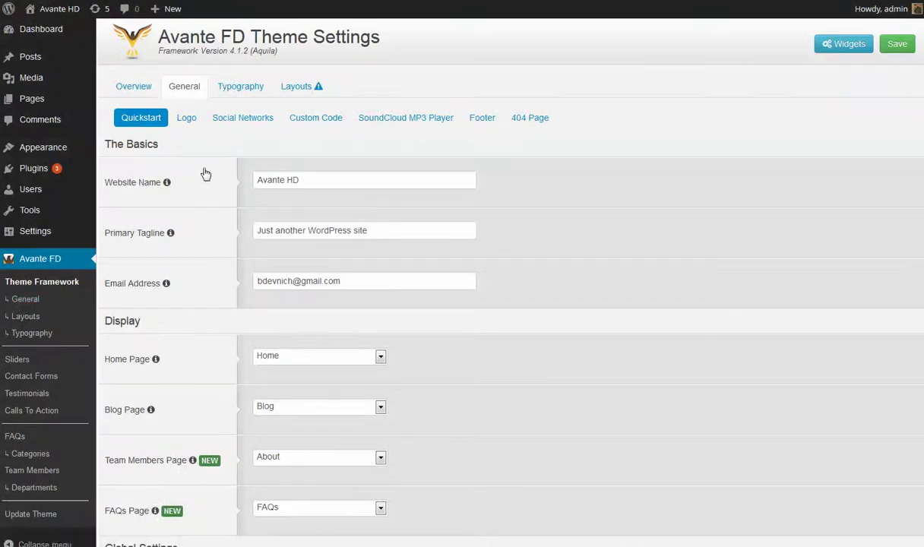
# - Choose Enabled Globally in the SoundCloud MP3 Player tab and save the settings
pyautogui.click(392, 122)
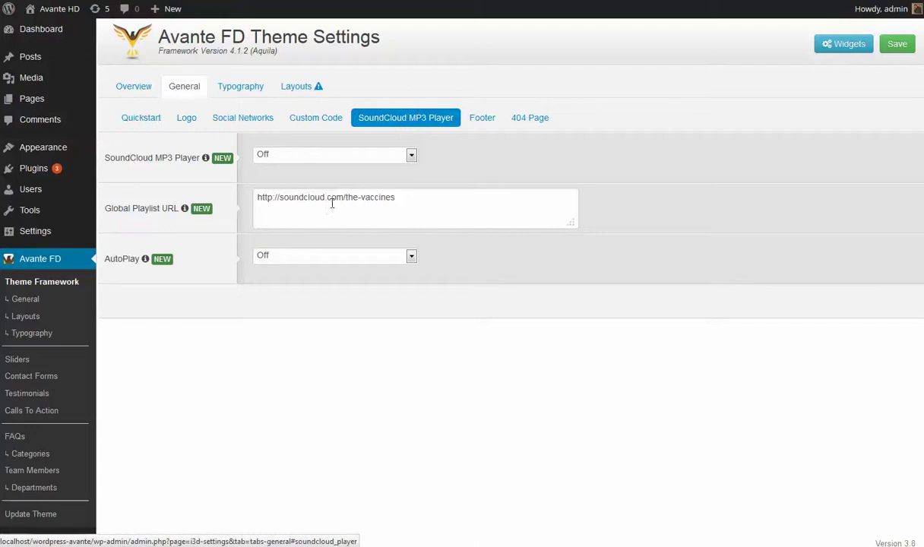
pyautogui.click(290, 156)
pyautogui.click(295, 181)
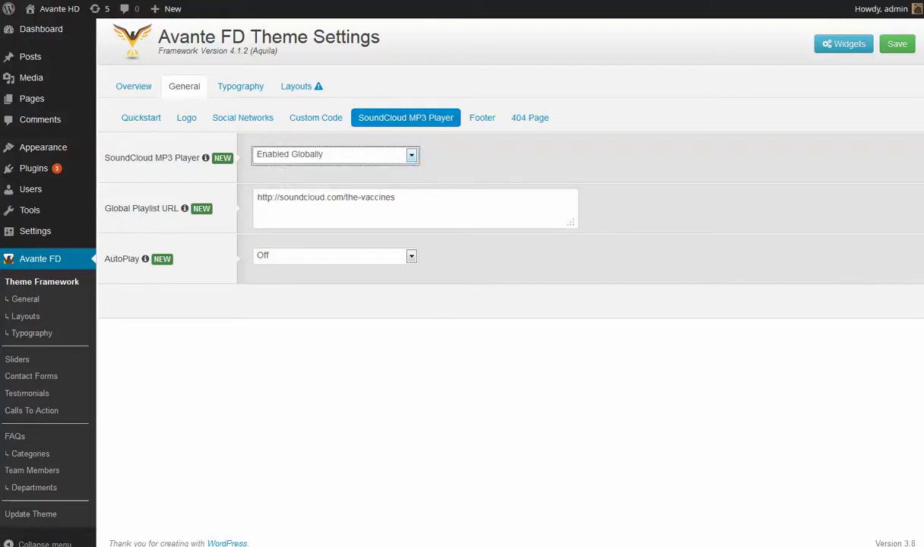
pyautogui.click(897, 43)
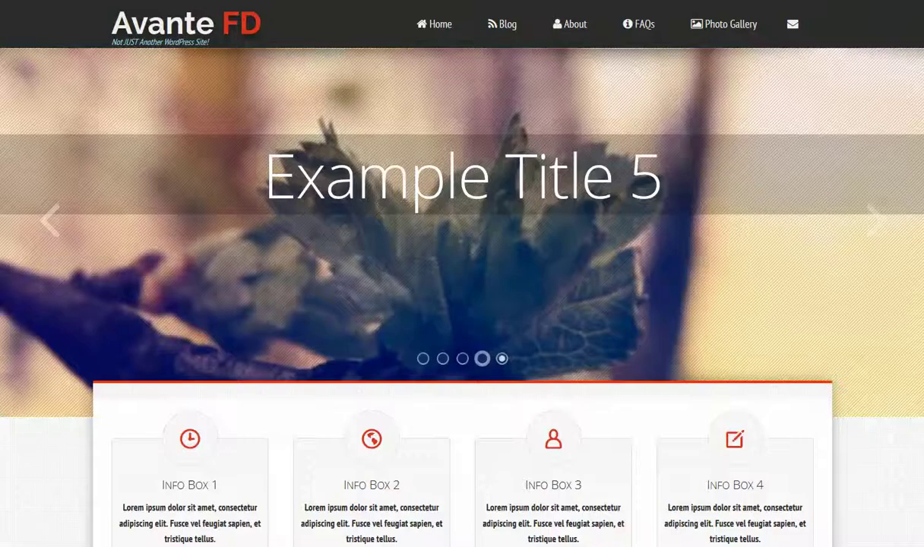
# - Reload the homepage, then play and pause 'The Vaccines - Do You Want A Man?' in the SoundCloud bar
pyautogui.press('F5')
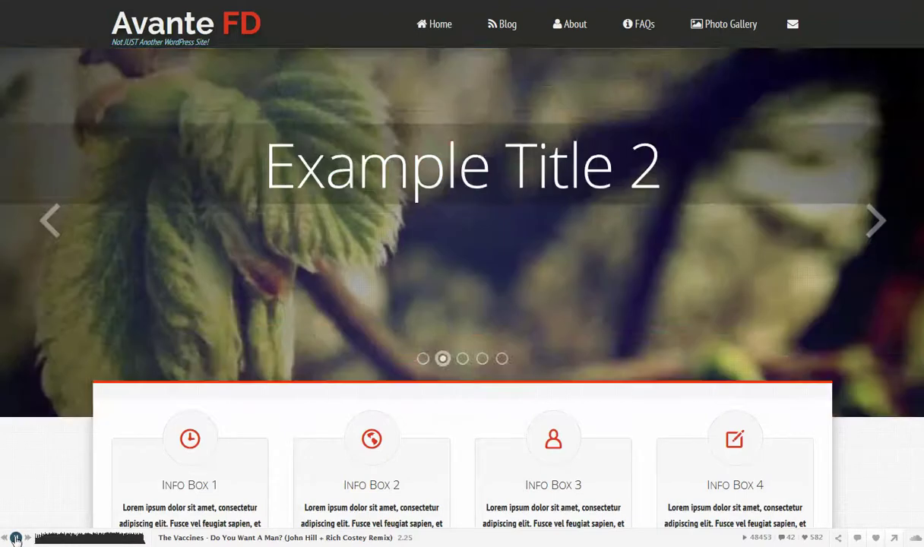
pyautogui.click(15, 539)
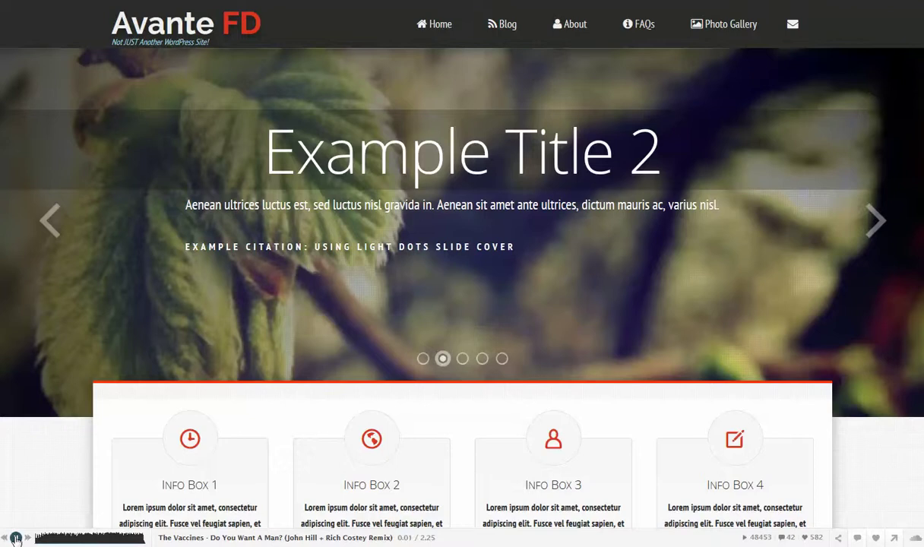
pyautogui.click(16, 539)
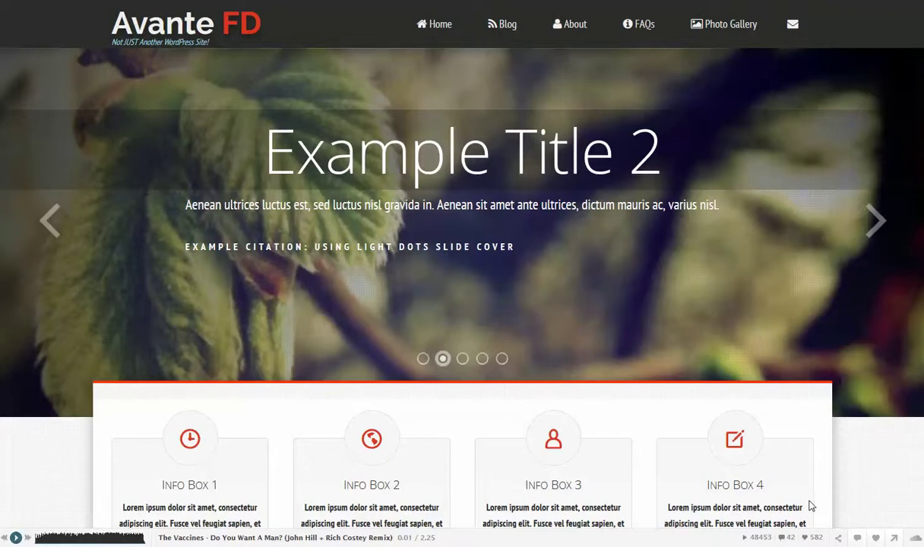